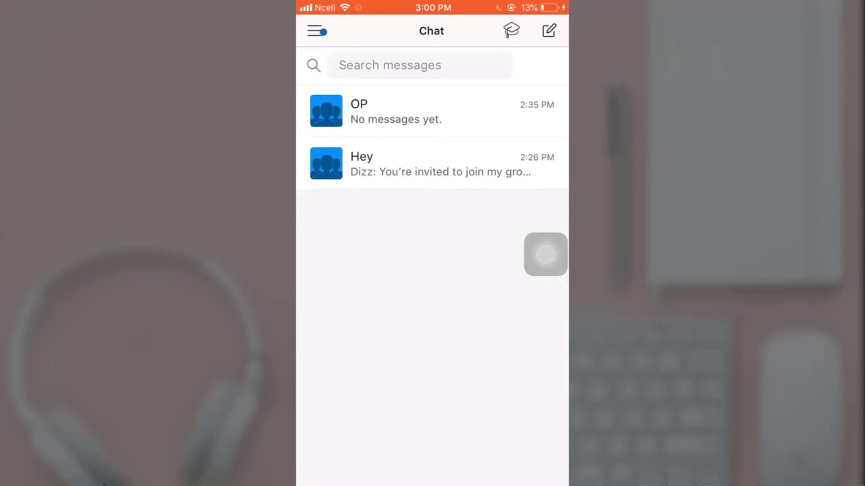
Go from the navigation menu to your GroupMe profile page
click(316, 31)
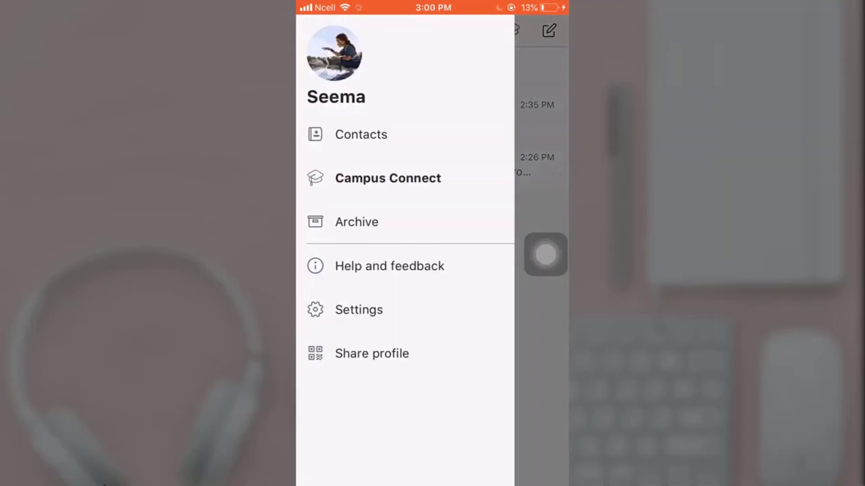
click(334, 55)
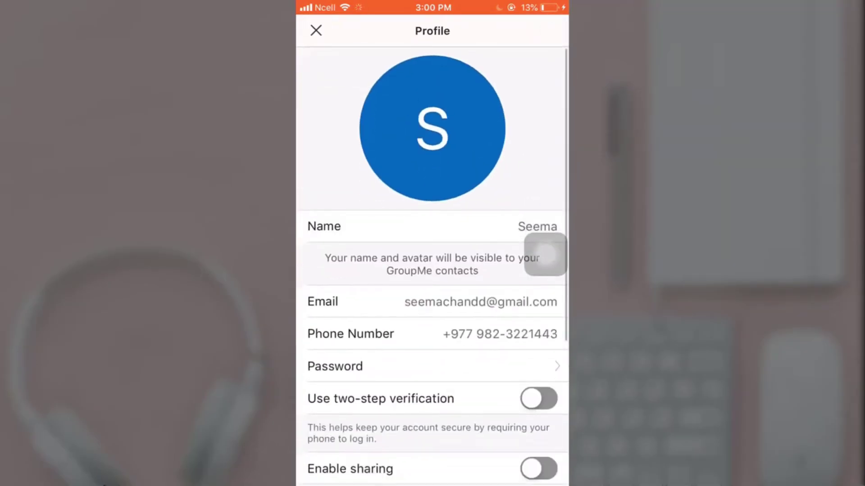
scroll(433, 270, down, 5)
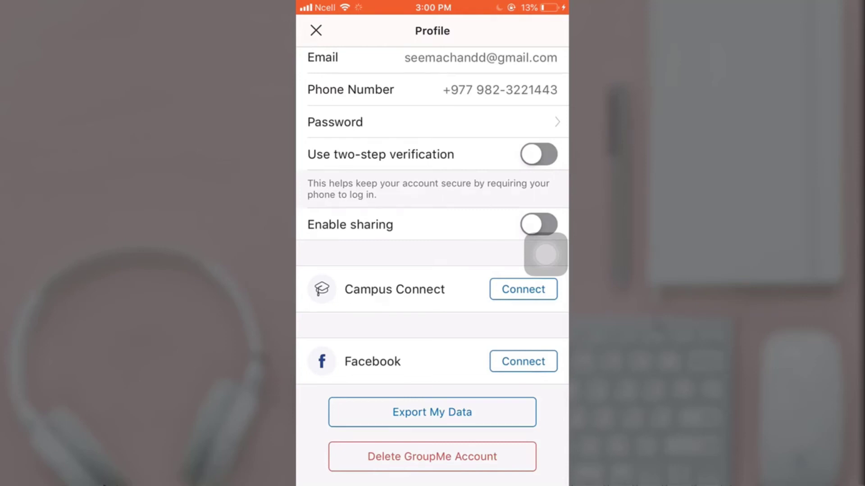
Choose Delete GroupMe Account and continue past the deletion warning
click(431, 457)
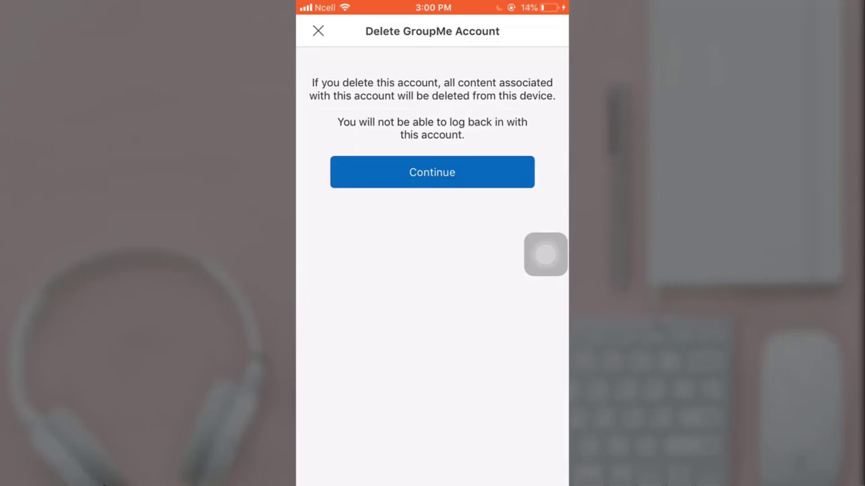
click(432, 172)
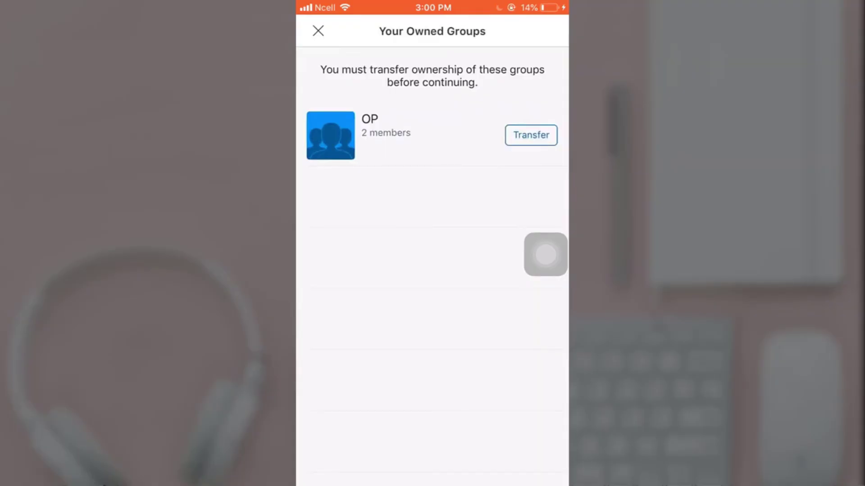
click(532, 135)
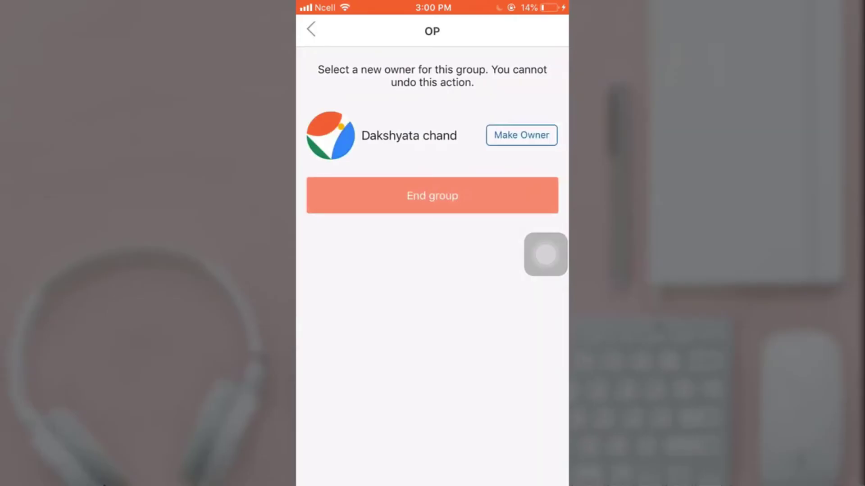
click(521, 134)
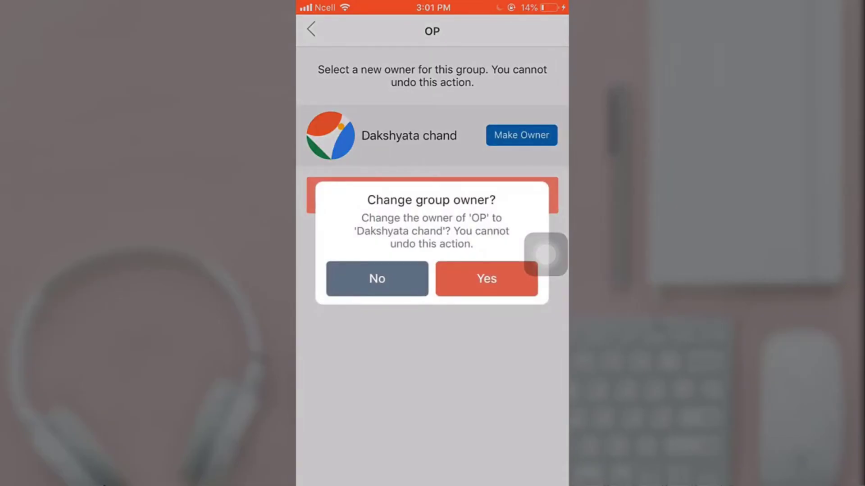
click(487, 278)
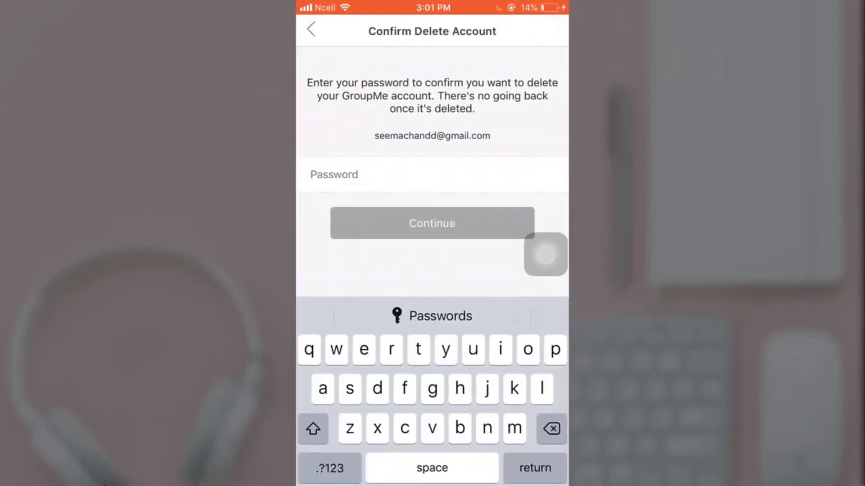
text(•••••••••••)
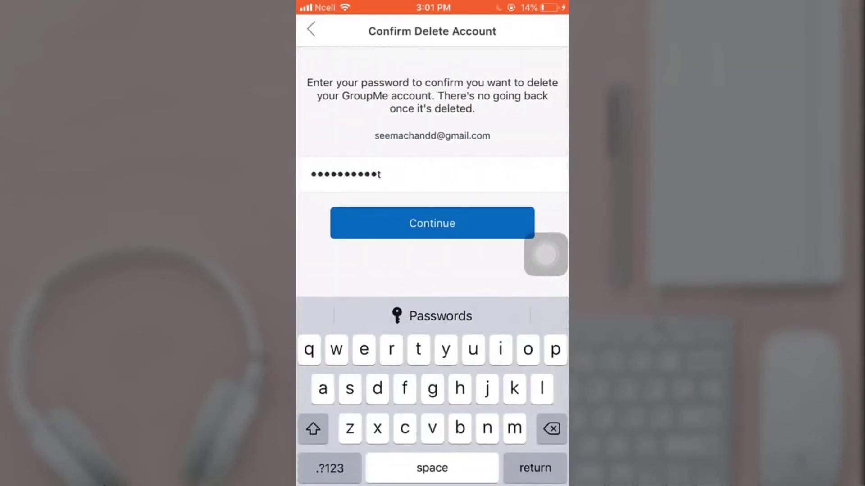
Correct the typo in the entered password and submit it to confirm deletion
key(BackSpace)
click(431, 223)
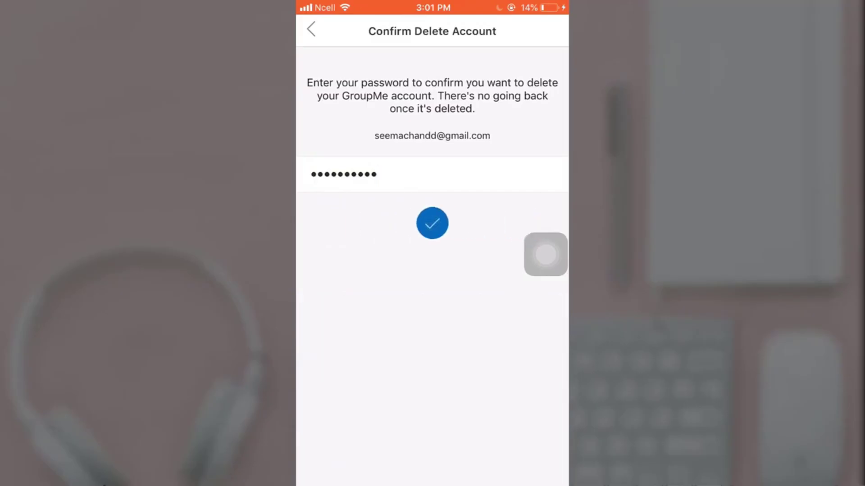